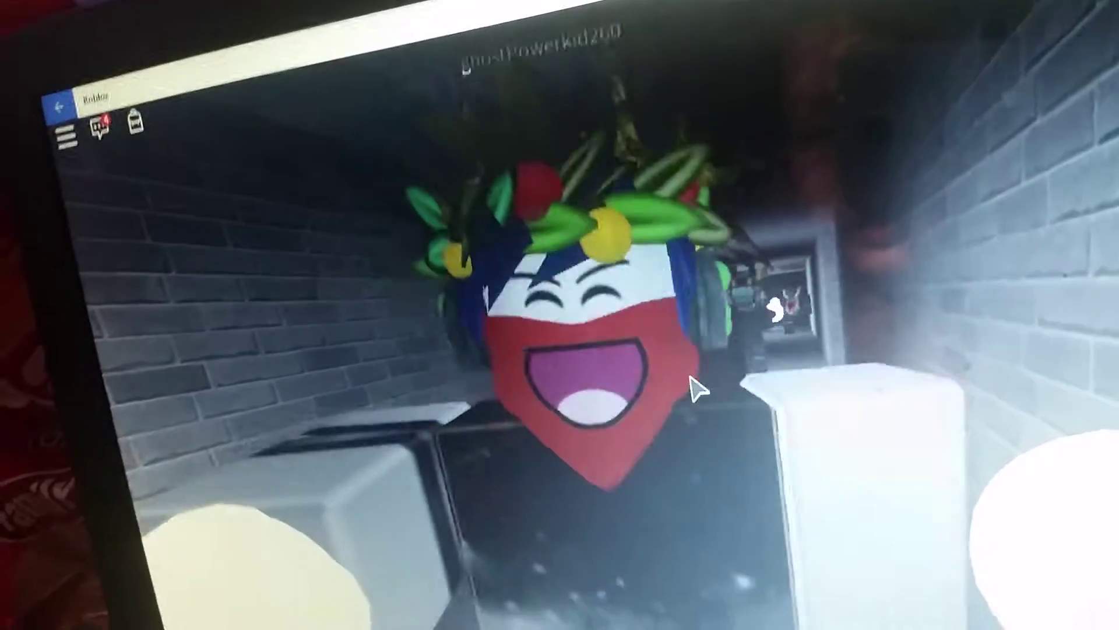
pyautogui.scroll(-3, 695, 388)
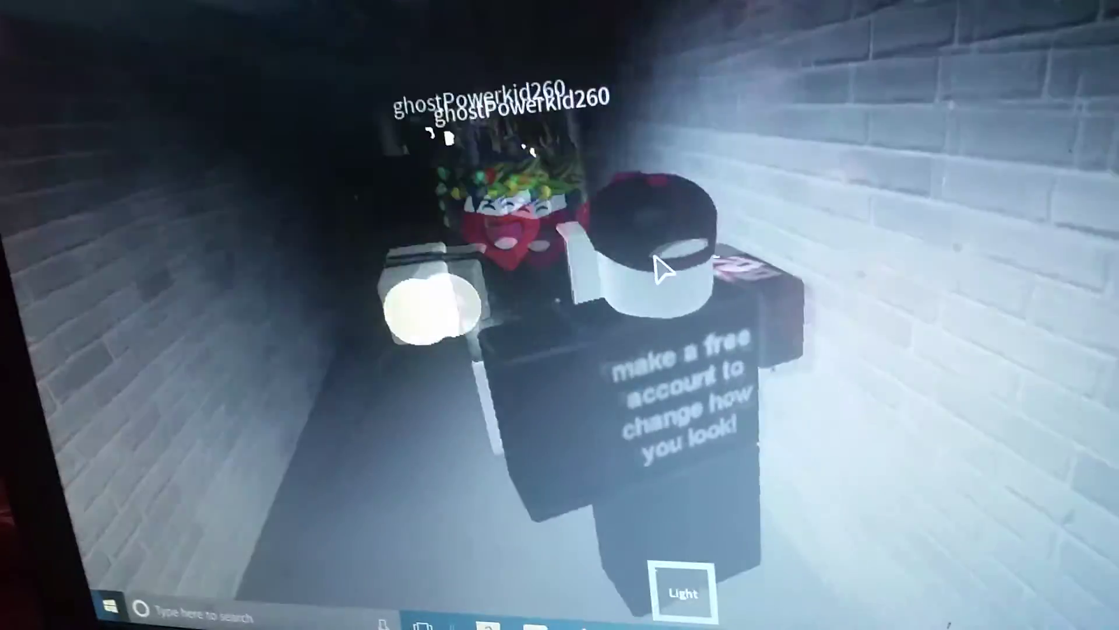